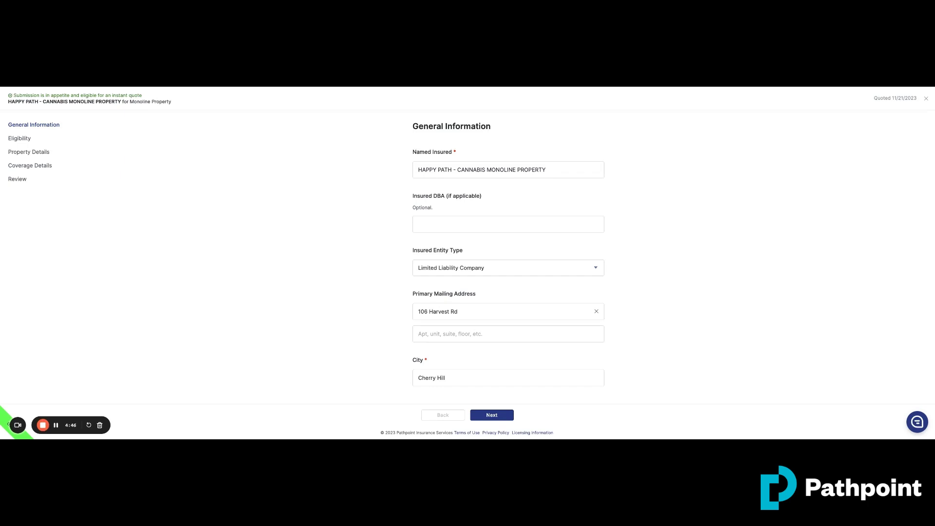
Look through the applicant's general information and the opening eligibility questions of the monoline property submission
scroll(304, 274, down, 4)
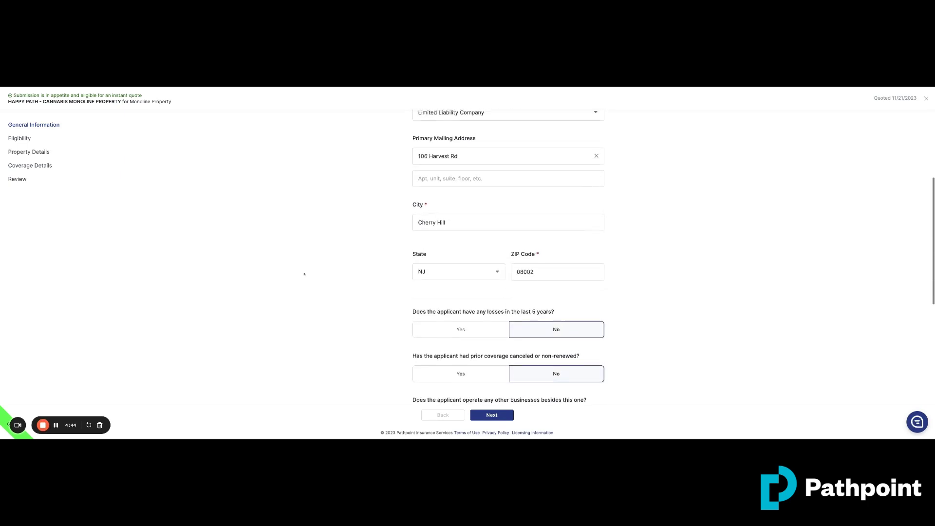
scroll(613, 300, up, 4)
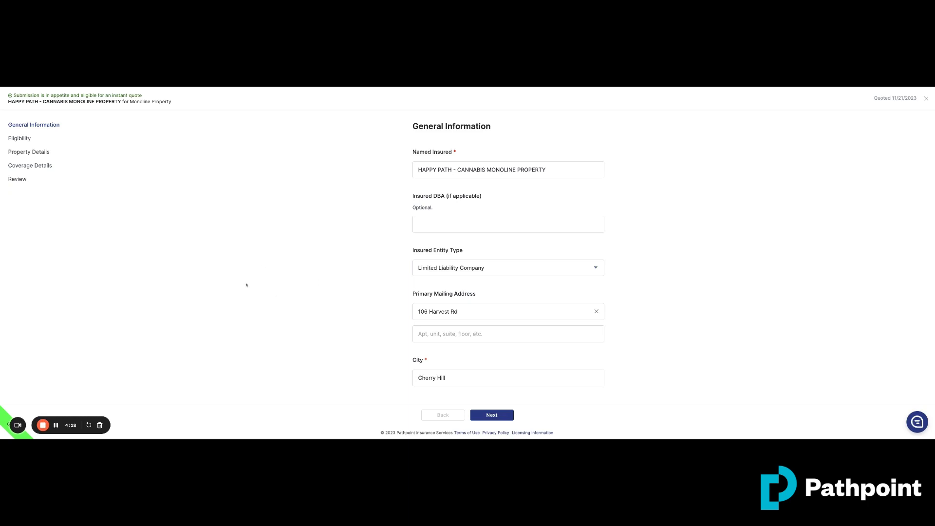
click(28, 139)
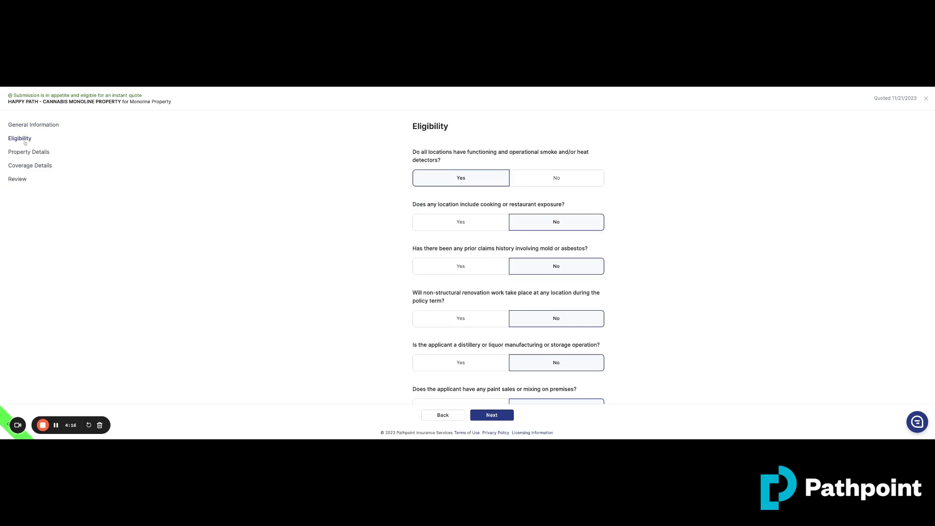
scroll(325, 266, down, 8)
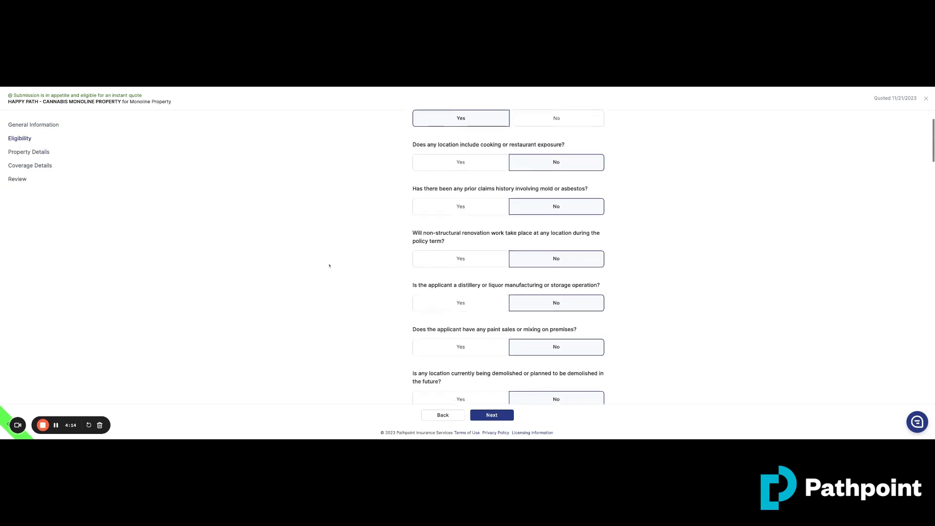
scroll(351, 297, down, 4)
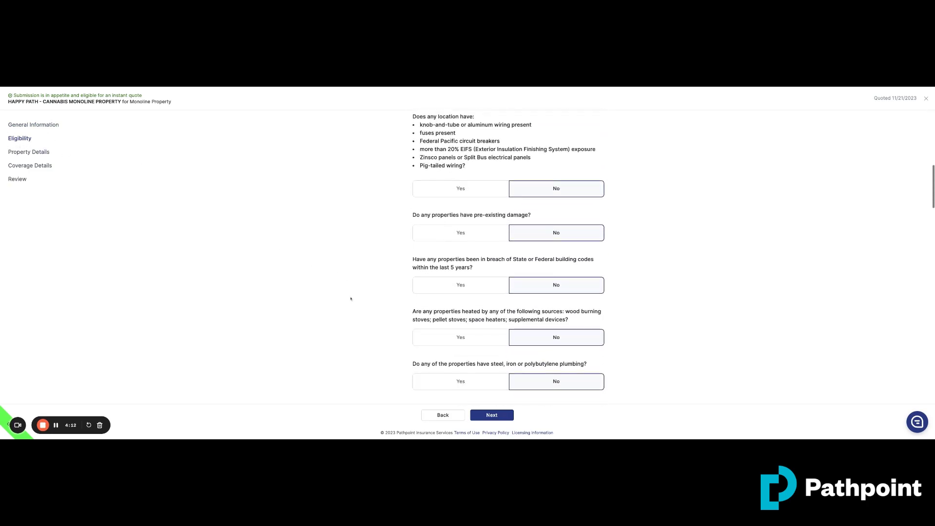
scroll(351, 291, down, 3)
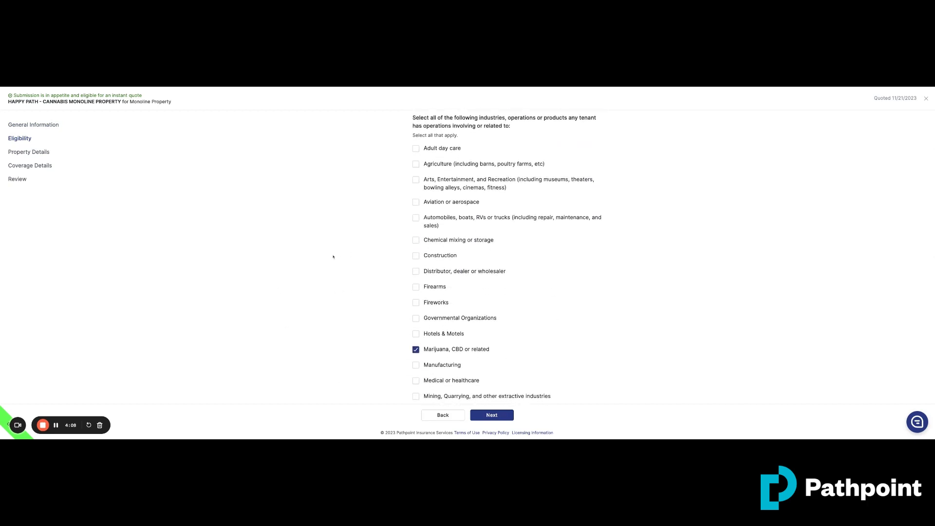
Highlight the eligibility question about tenant industries, operations or products and examine its options, including Marijuana, CBD or related
scroll(296, 282, down, 1)
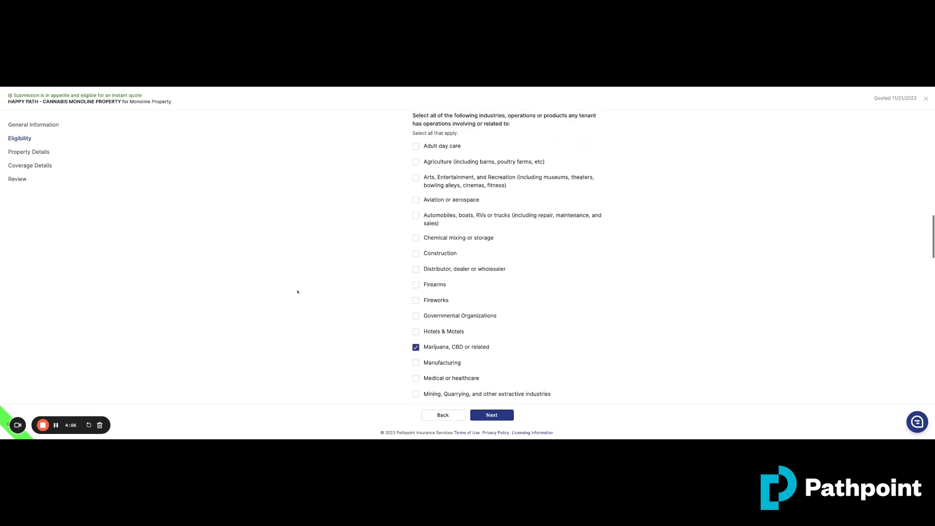
drag(413, 117, 512, 126)
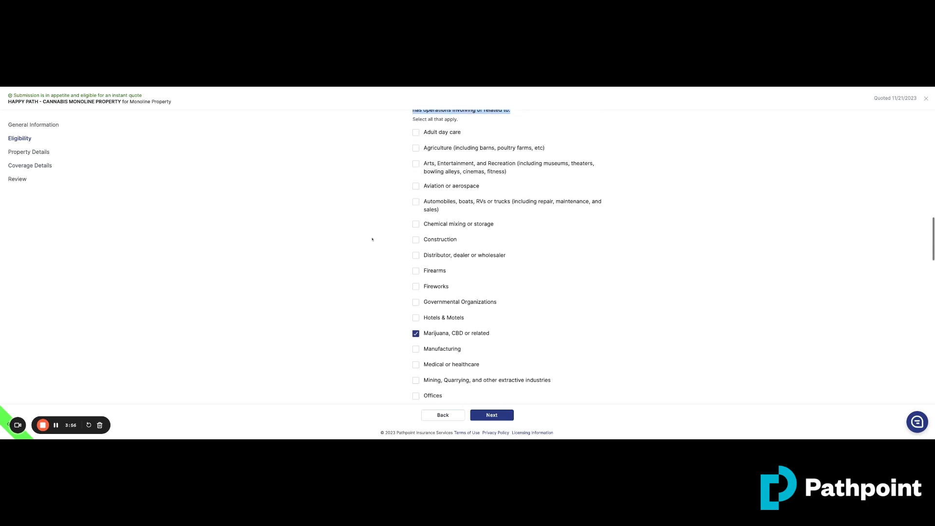
scroll(371, 238, down, 2)
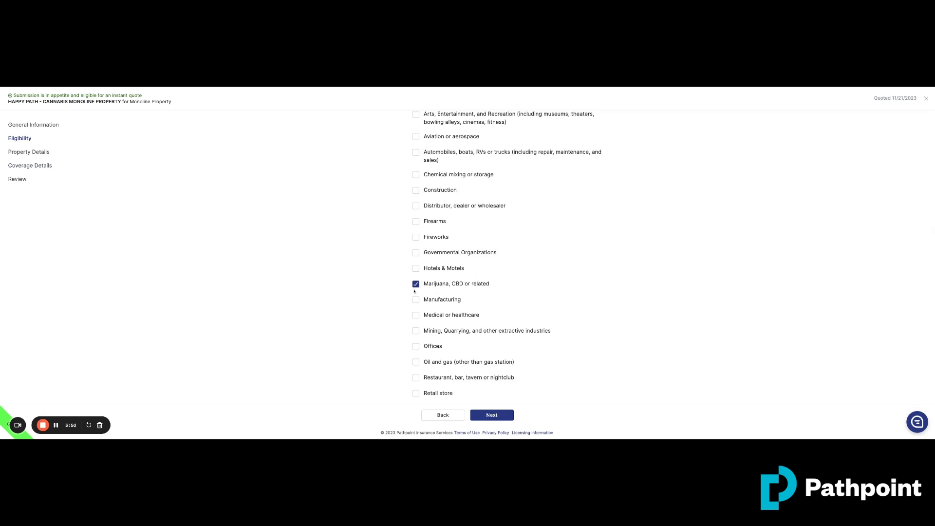
scroll(391, 296, down, 1)
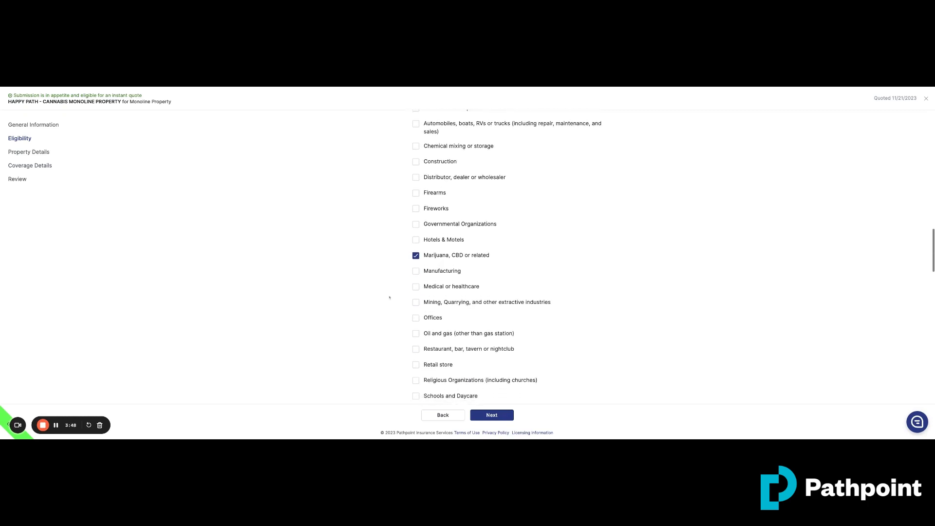
scroll(383, 298, down, 8)
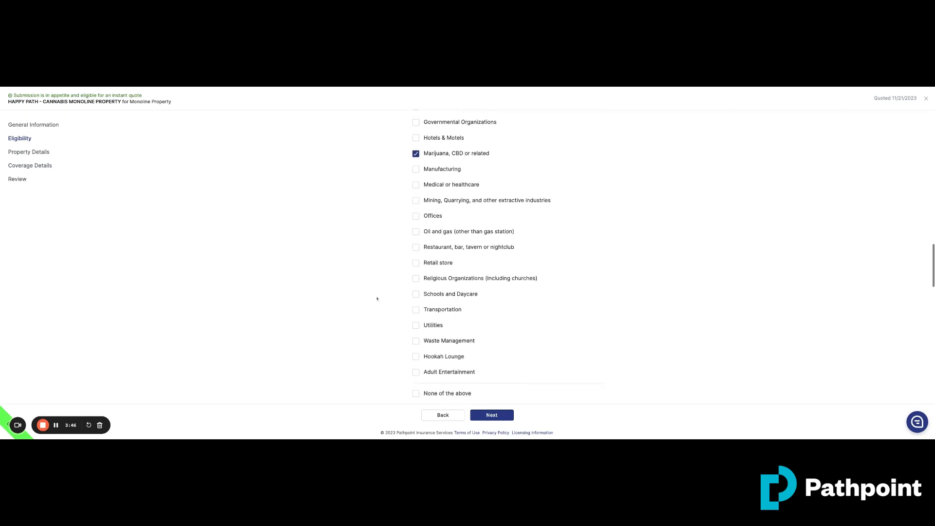
Examine the eligibility follow-up questions on marijuana and CBD operations, from operation types through ownership, licensing, recreational sales and tenant information
scroll(377, 299, down, 6)
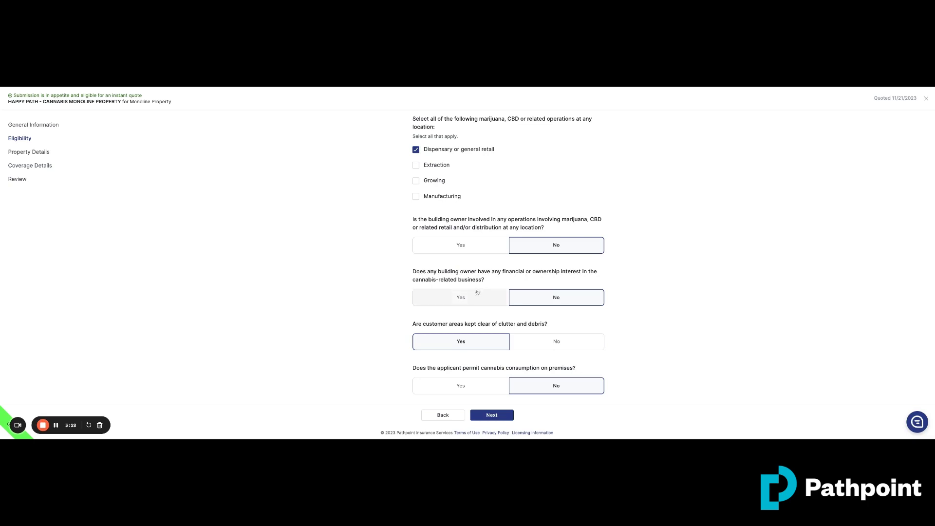
scroll(381, 302, down, 2)
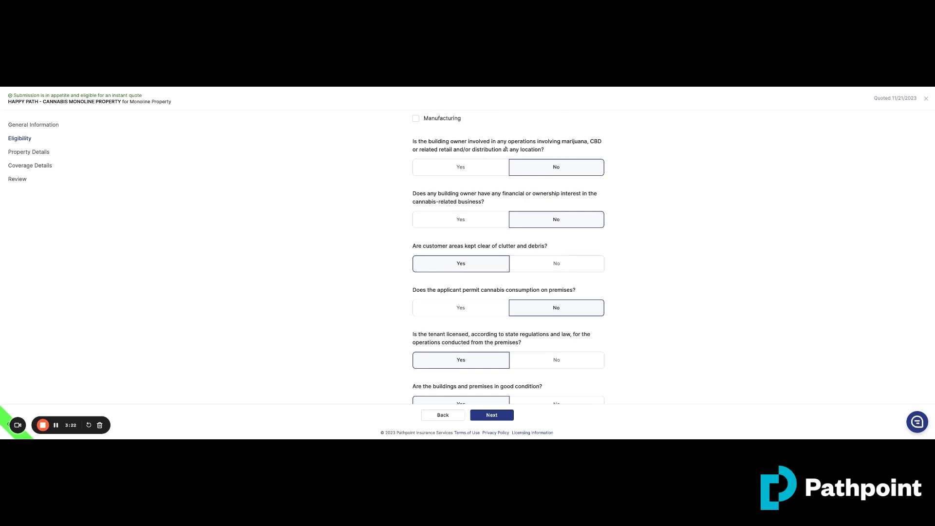
scroll(388, 201, down, 2)
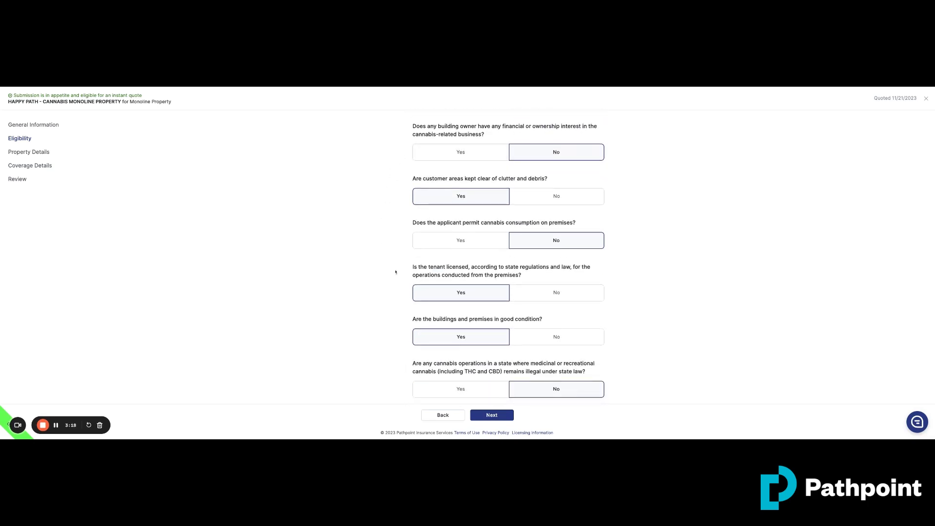
scroll(403, 285, down, 3)
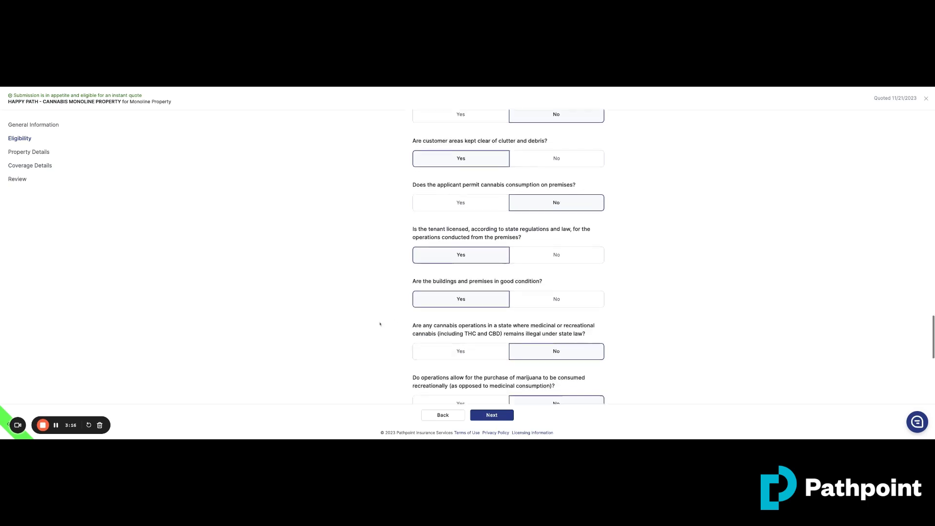
scroll(381, 324, down, 1)
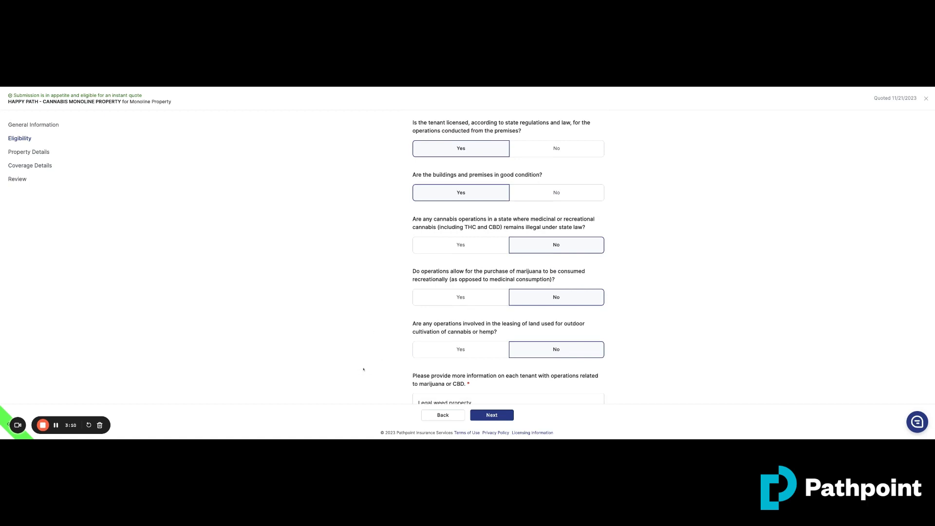
scroll(363, 370, down, 1)
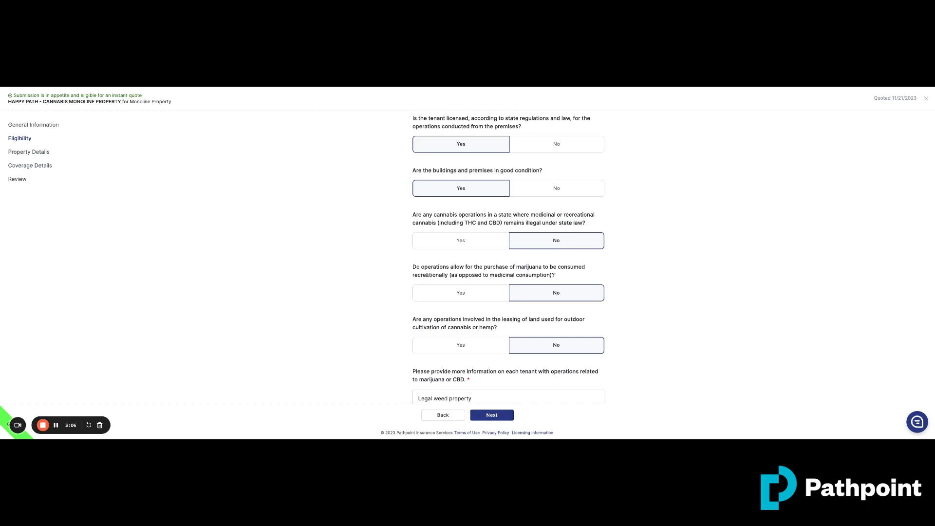
scroll(427, 274, down, 1)
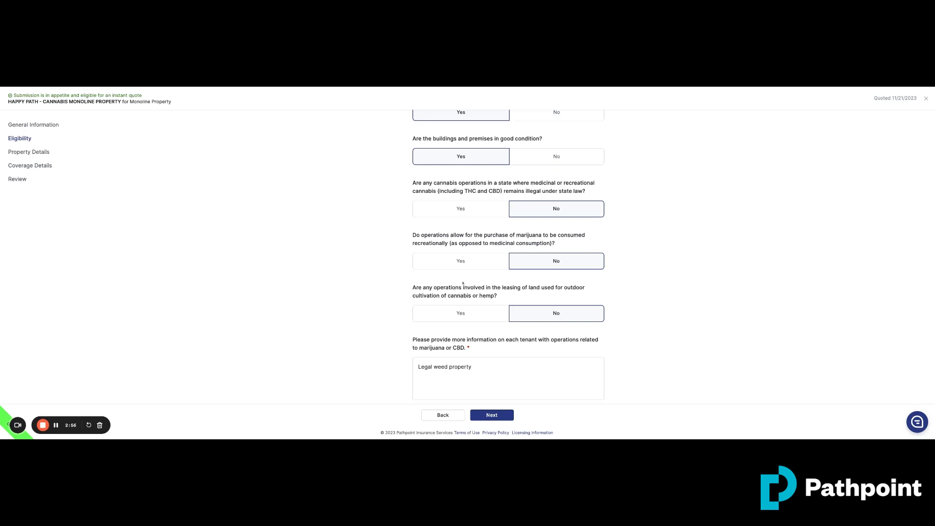
scroll(379, 281, up, 2)
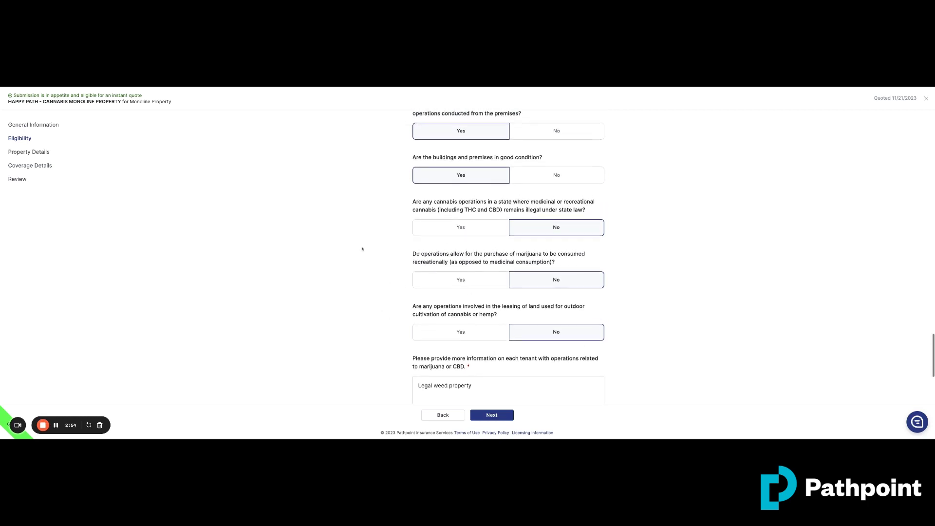
scroll(363, 292, down, 5)
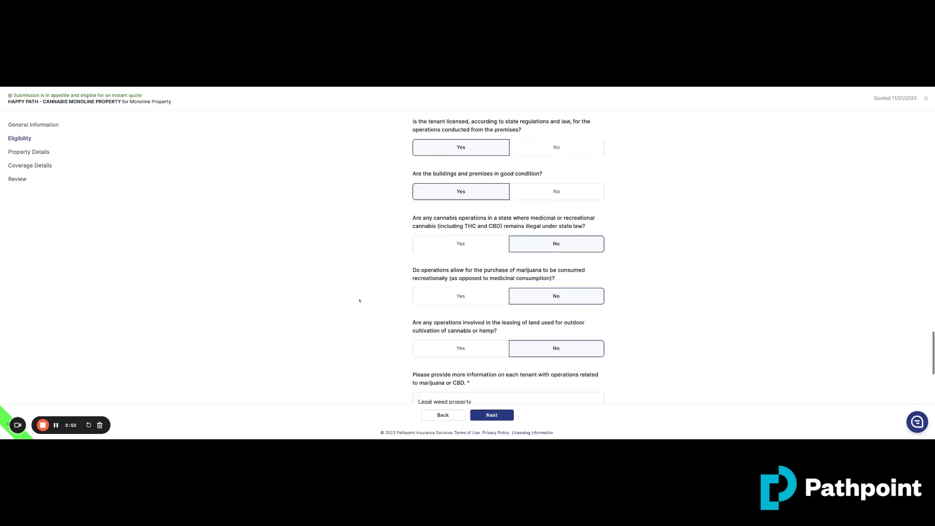
scroll(341, 292, up, 3)
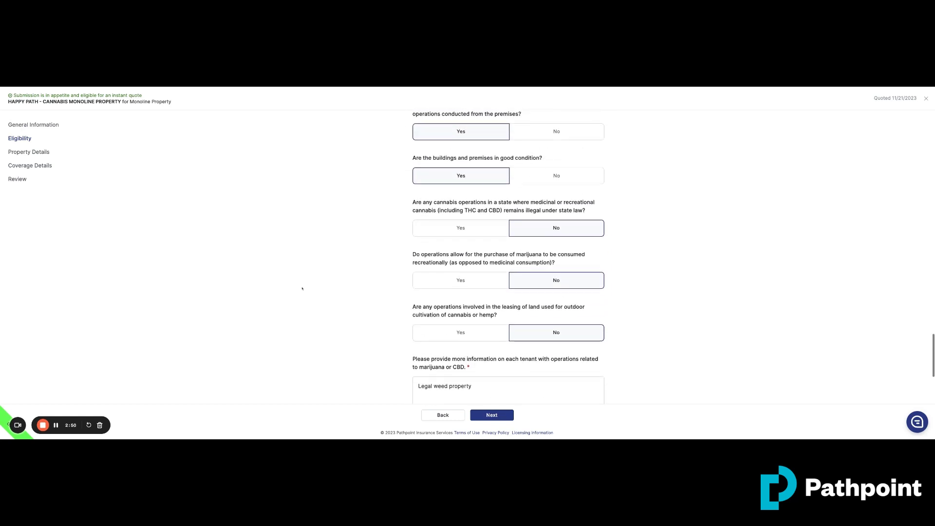
Open the property details and look through Building 1's address, values, coinsurance, construction, safeguards, updates and requested coverages
click(33, 153)
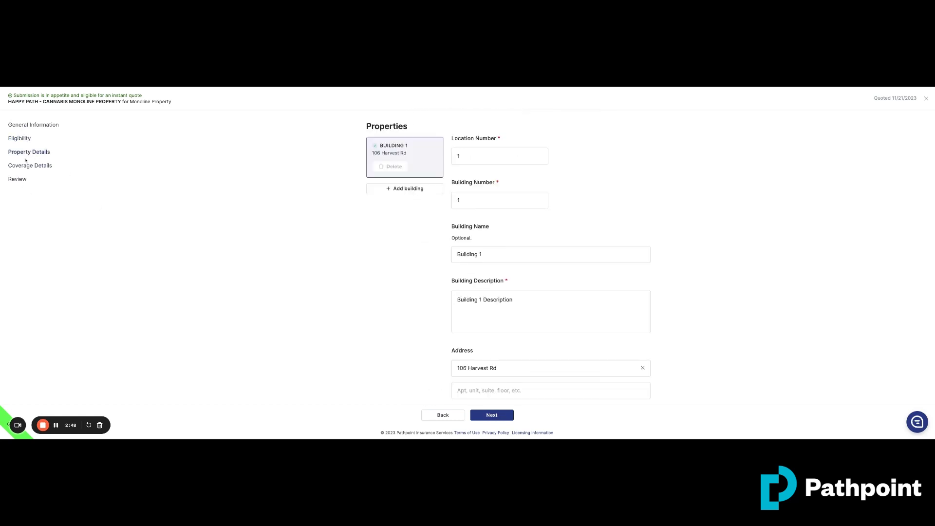
scroll(426, 314, down, 5)
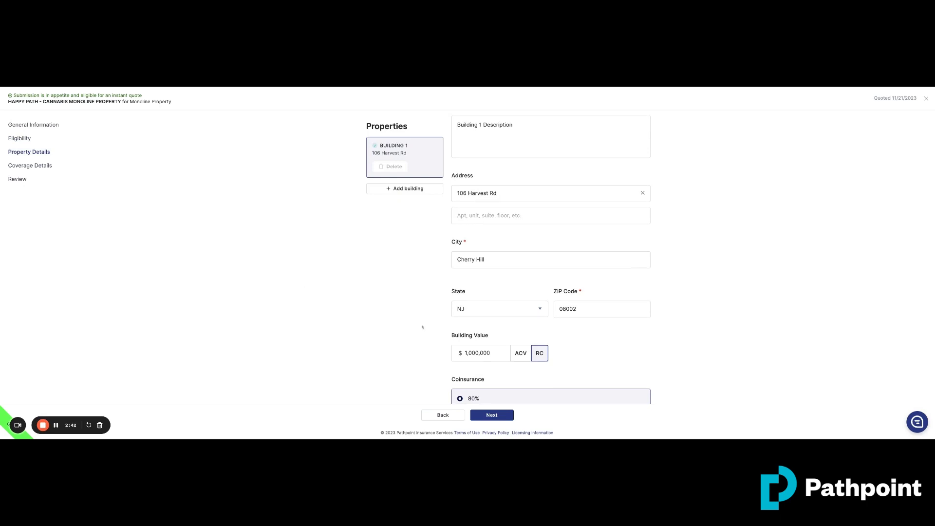
scroll(423, 327, down, 6)
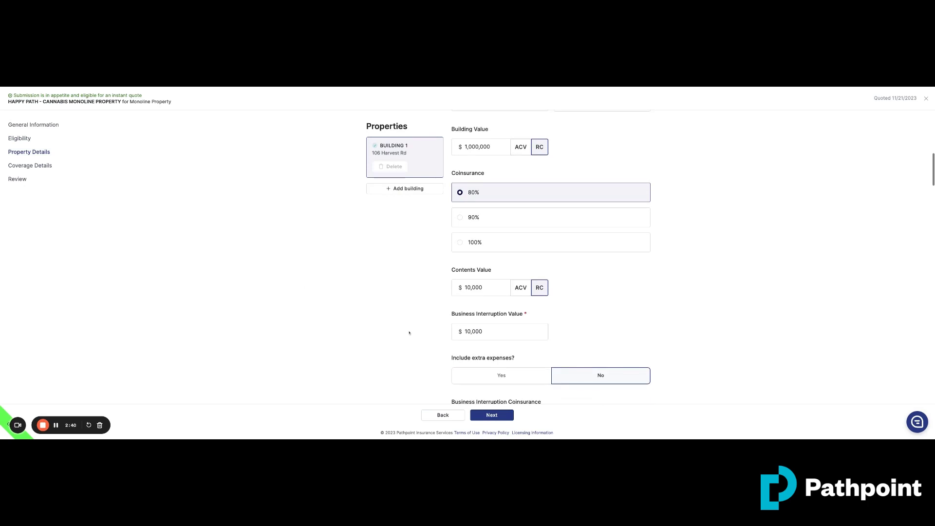
scroll(410, 332, down, 5)
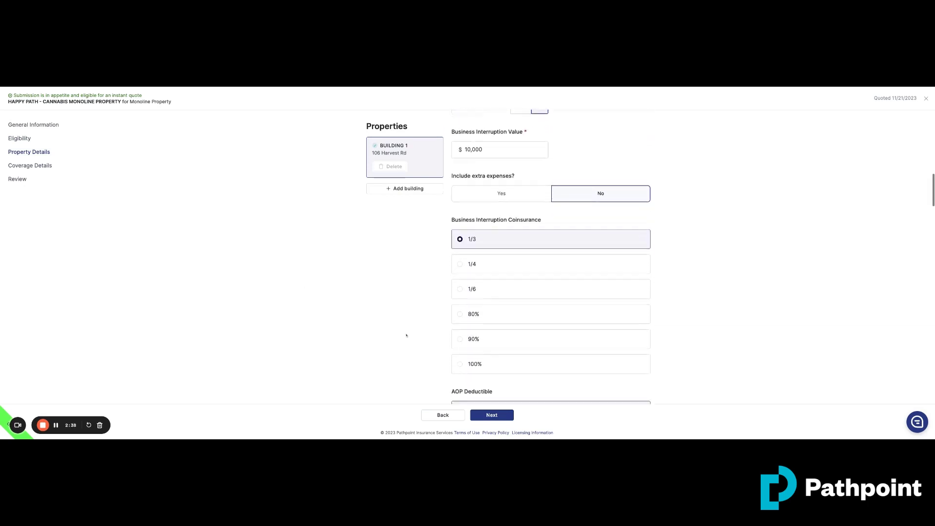
scroll(407, 336, down, 15)
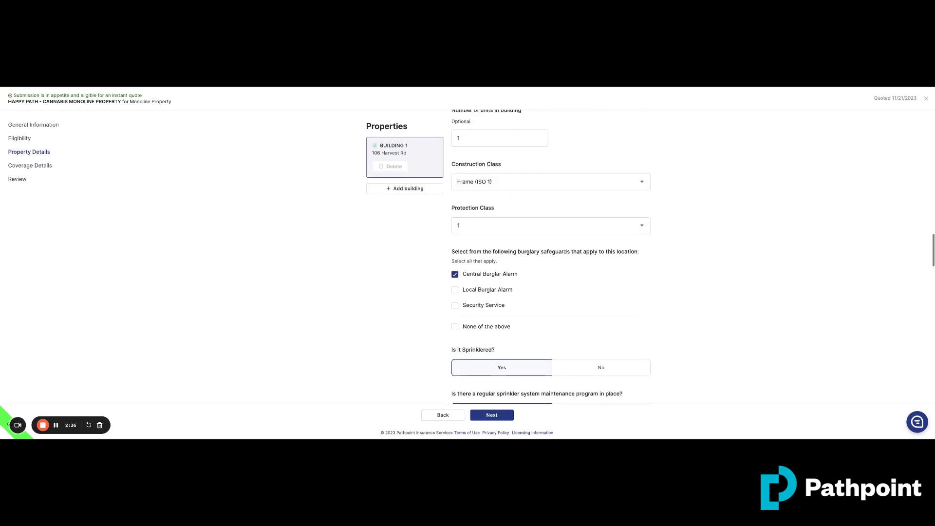
scroll(550, 257, down, 12)
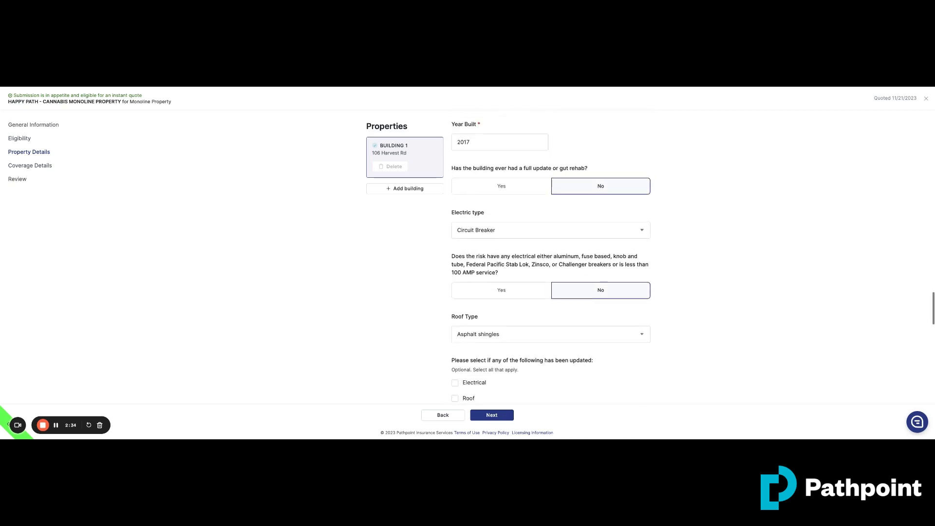
scroll(550, 257, down, 12)
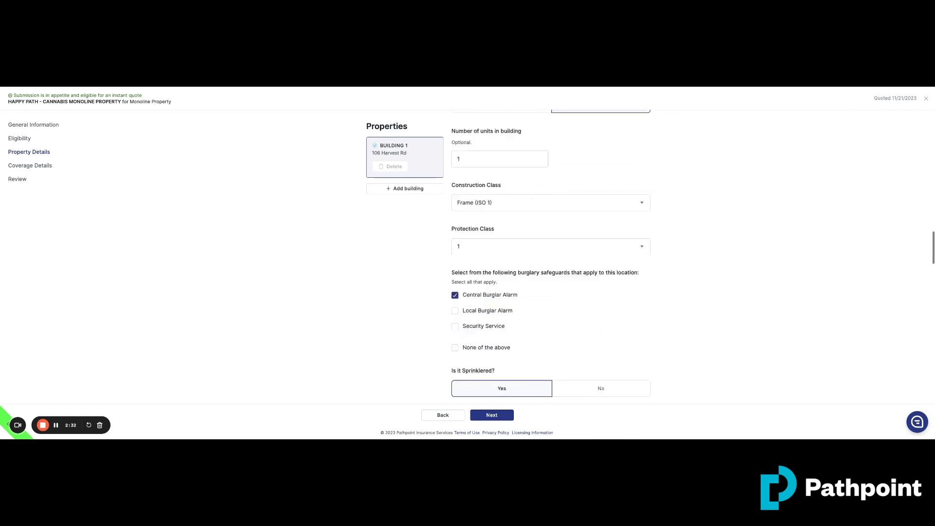
scroll(551, 257, up, 15)
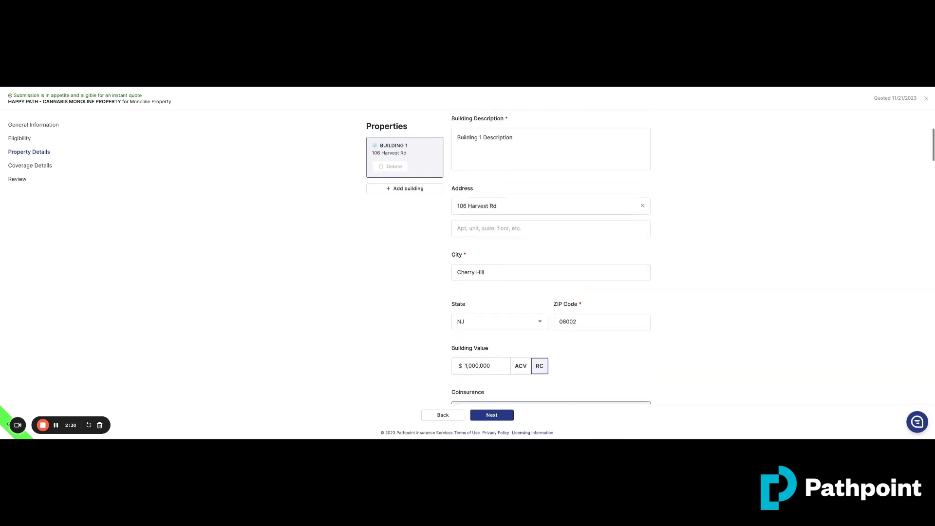
scroll(551, 257, up, 3)
scroll(551, 257, down, 12)
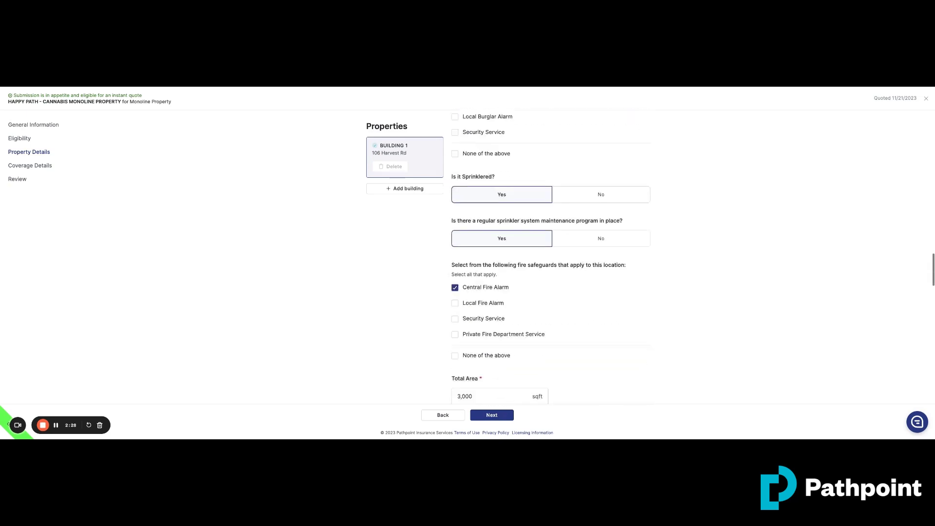
scroll(550, 257, down, 15)
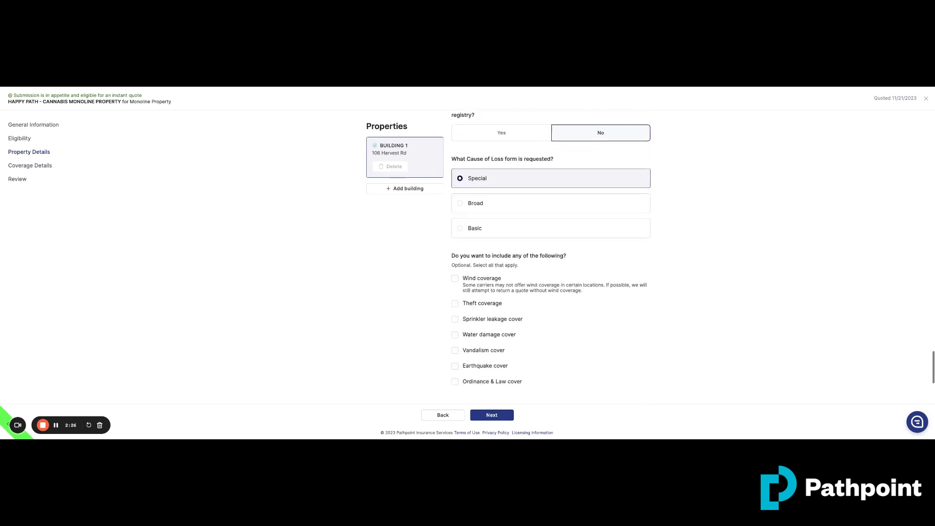
scroll(550, 257, down, 5)
scroll(551, 256, up, 20)
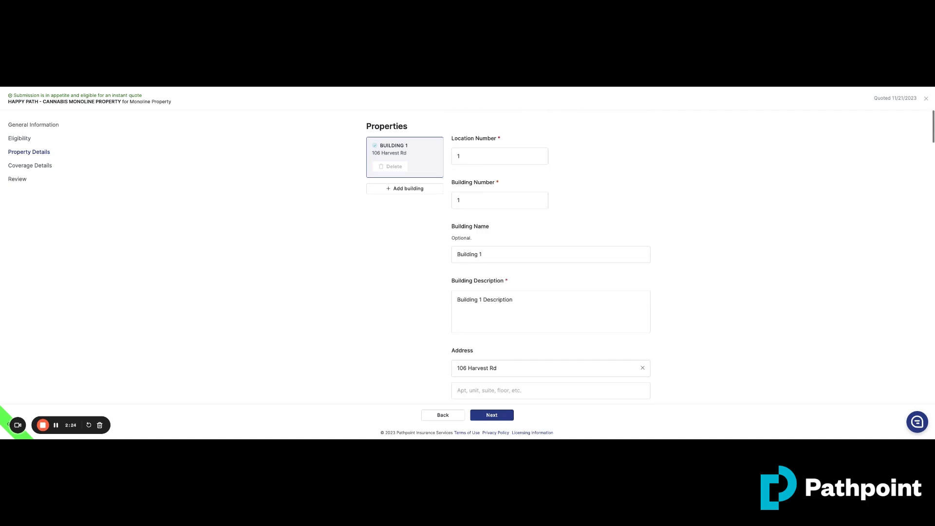
Examine Building 1's AOP deductible, tenant type and condo unit entries in the property details
scroll(551, 257, down, 15)
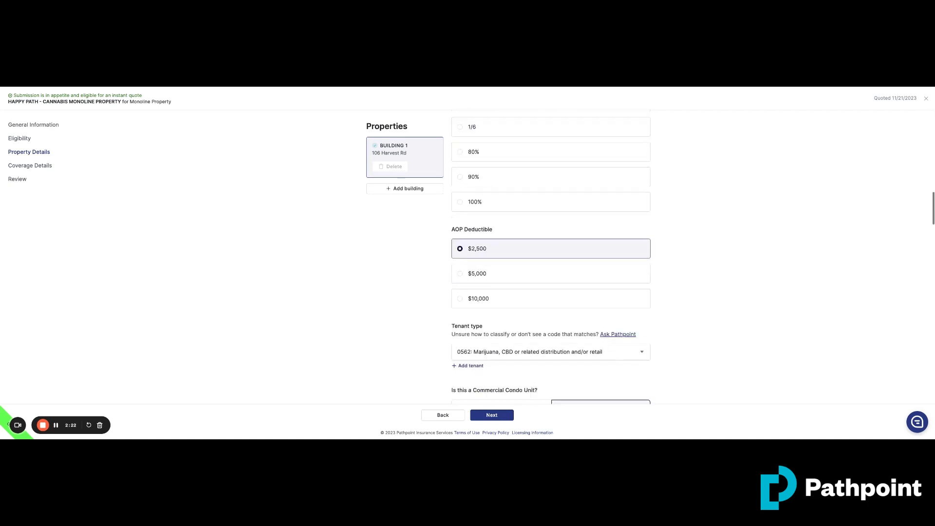
scroll(551, 261, down, 5)
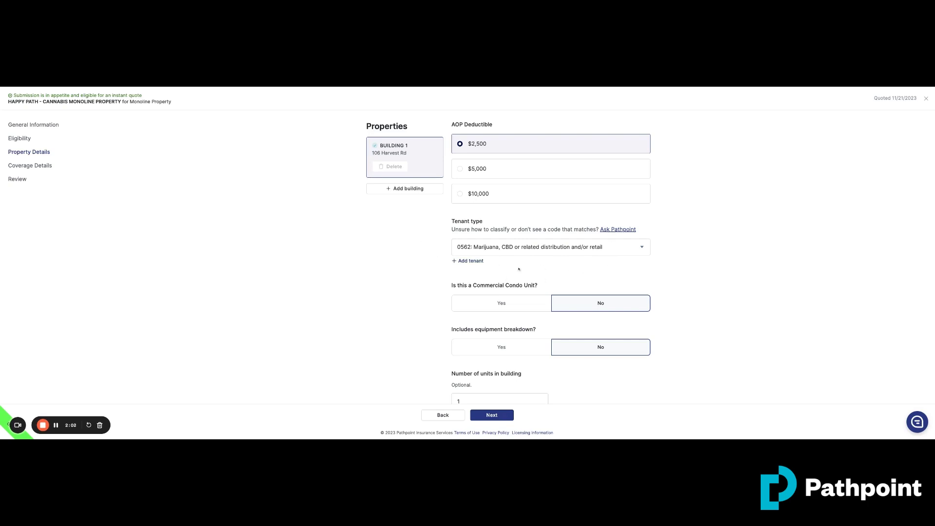
scroll(408, 335, down, 1)
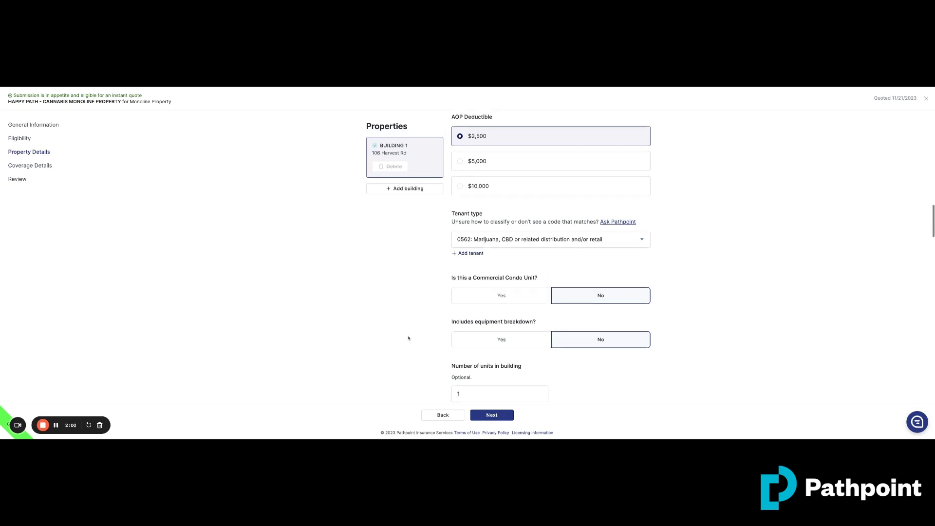
scroll(408, 338, up, 1)
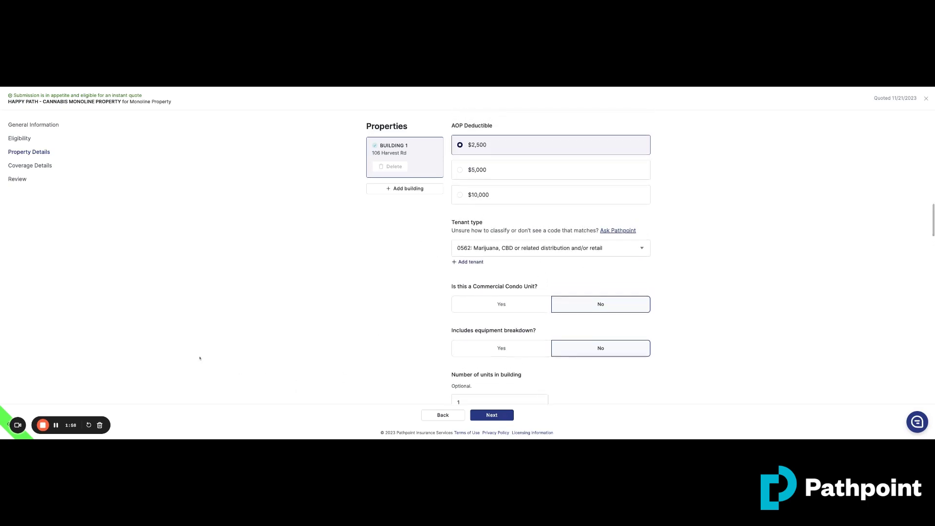
Close the application from its review page and open the HAPPY PATH - CANNABIS MONOLINE PROPERTY submission's account summary
click(33, 166)
click(19, 180)
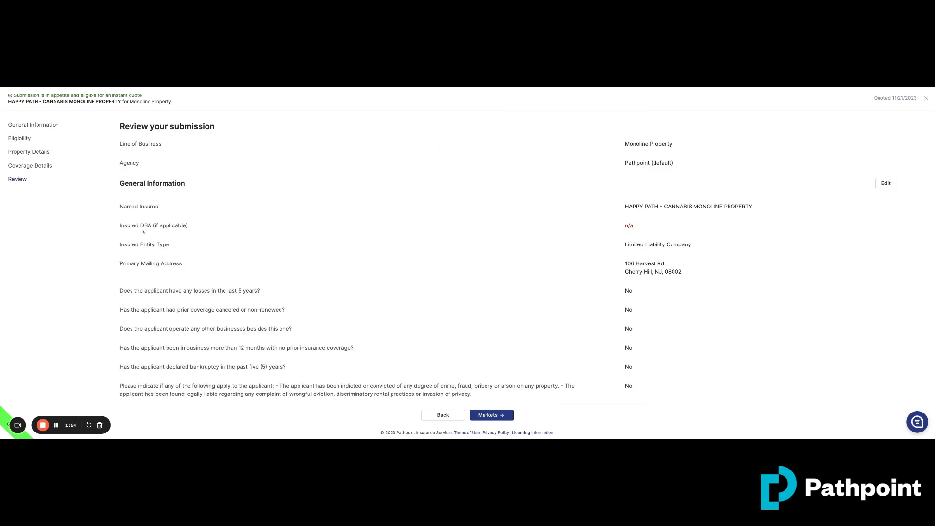
click(927, 98)
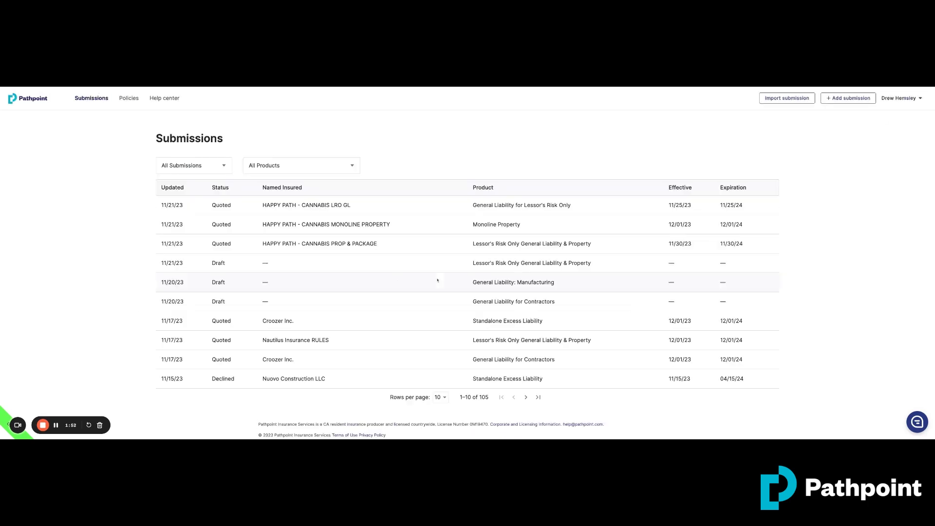
click(353, 226)
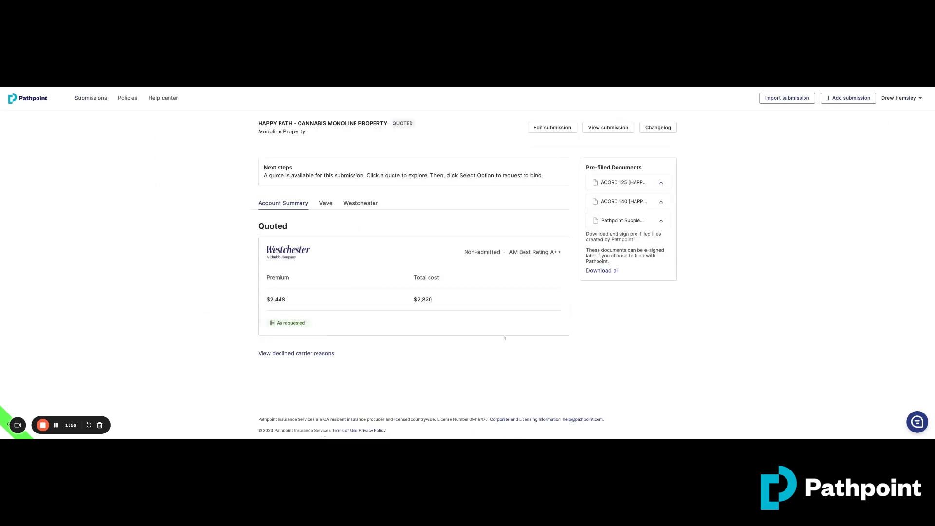